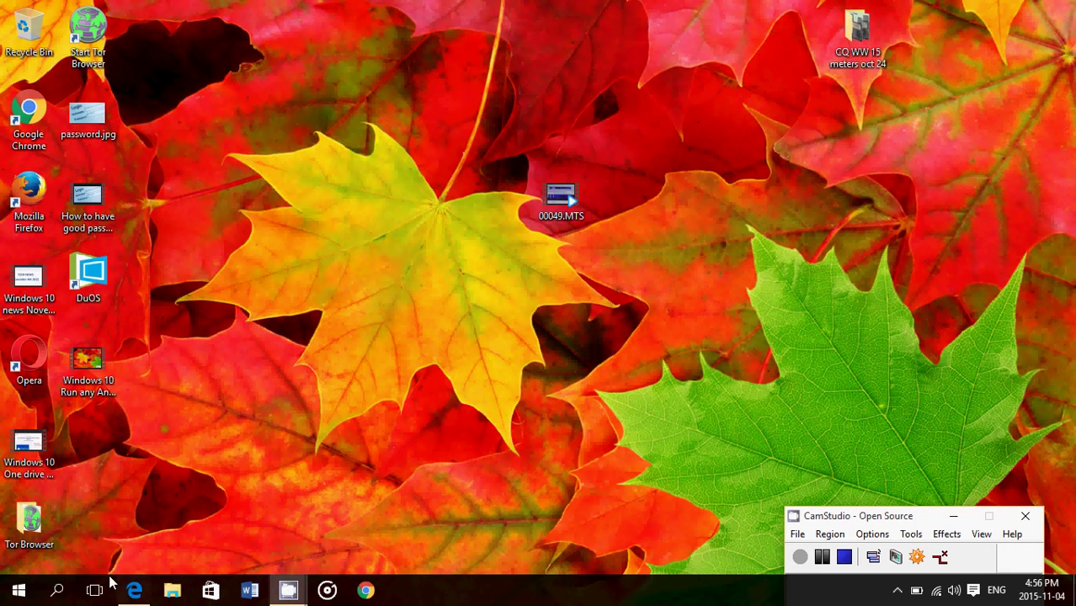
# Step: Switch to Microsoft Edge, which shows the amiduos.com homepage with the 30-day trial offer
pyautogui.click(134, 590)
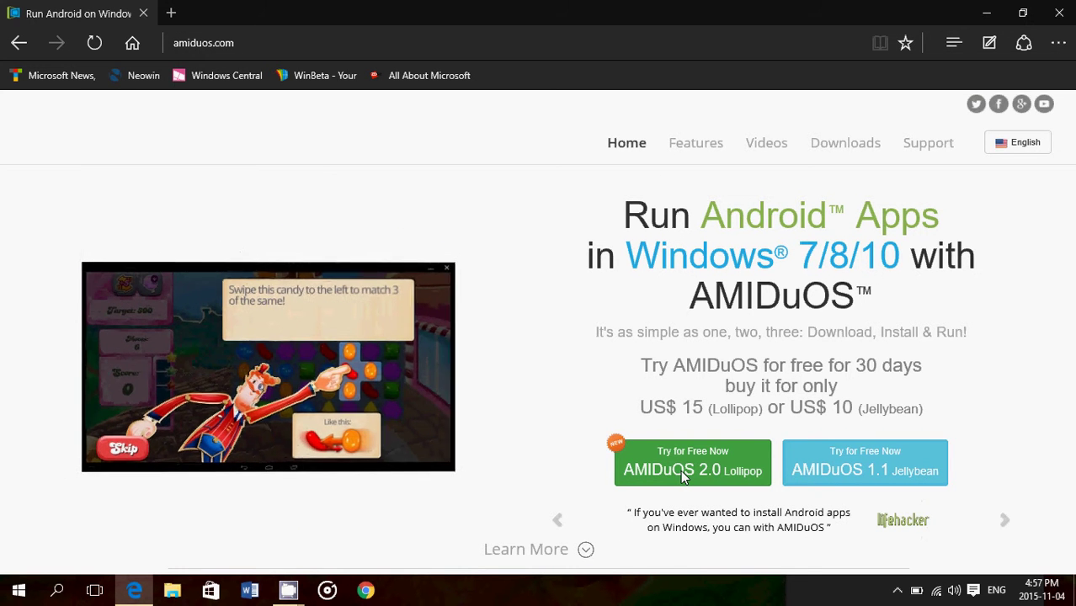
# Step: Minimize Edge and start AMIDuOS from the DuOS desktop shortcut
pyautogui.click(985, 13)
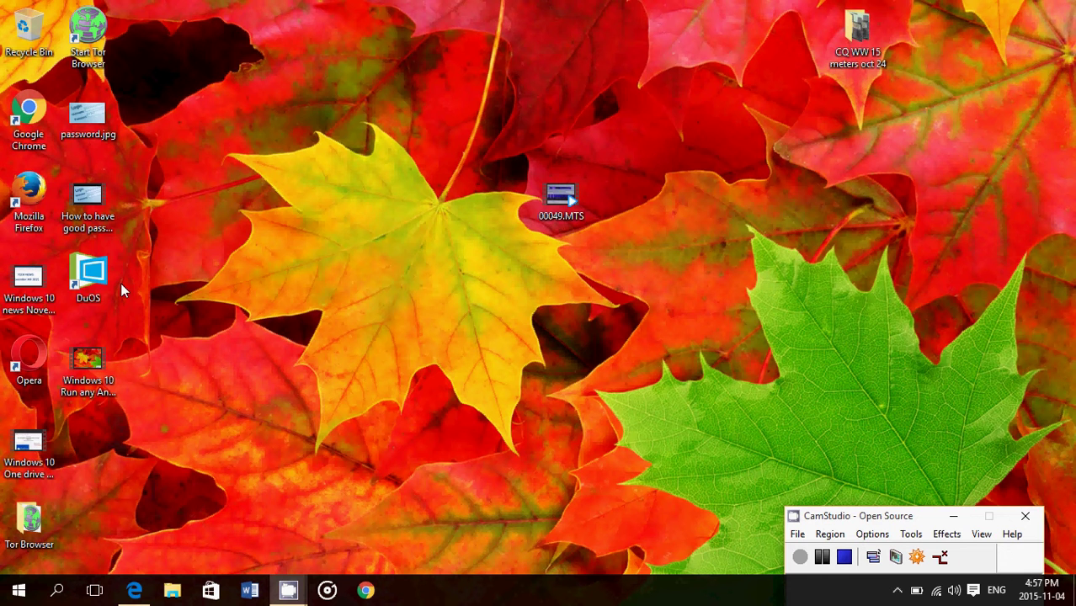
pyautogui.click(84, 282)
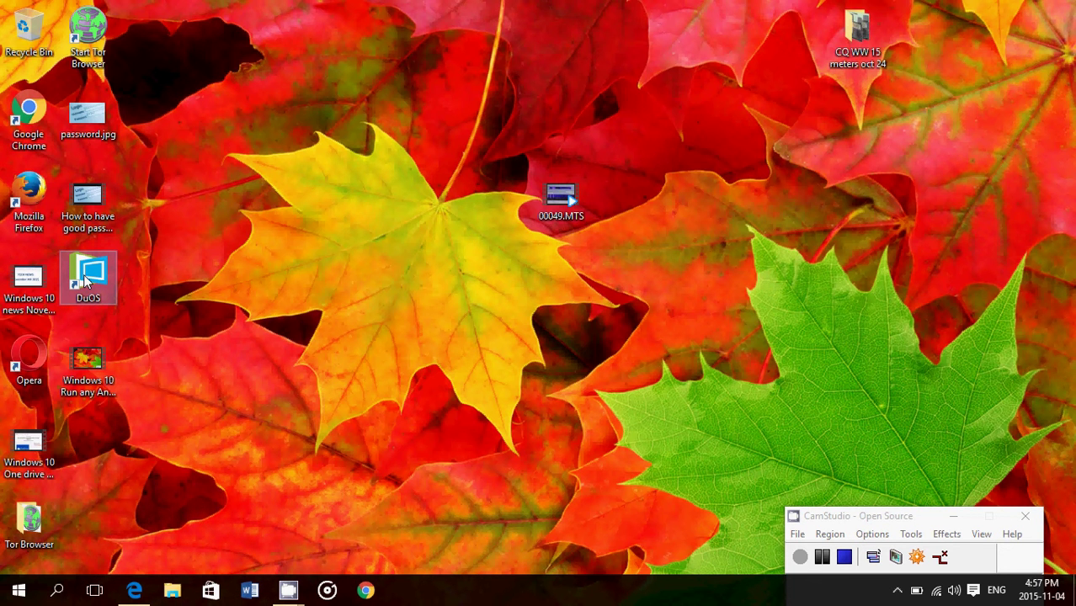
pyautogui.doubleClick(85, 282)
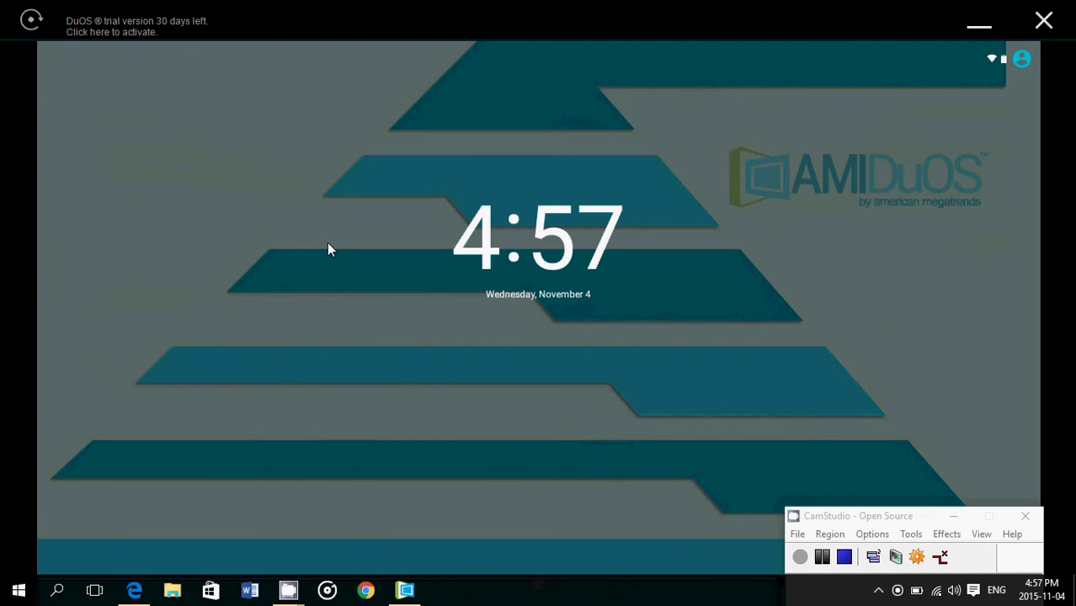
# Step: Wake the Android lock screen and swipe up from the lock icon to unlock it
pyautogui.click(502, 510)
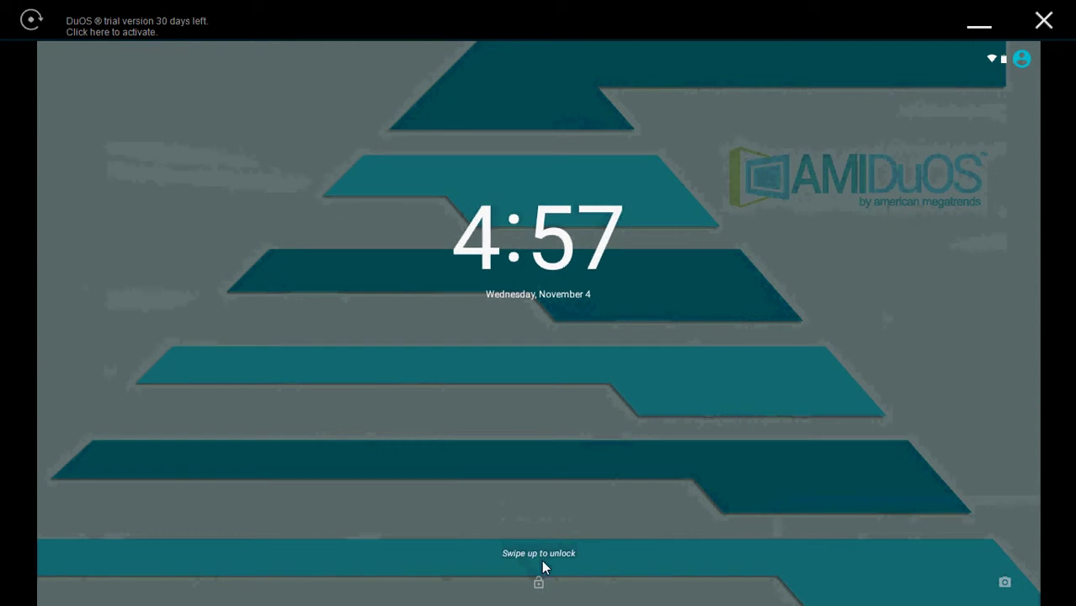
pyautogui.moveTo(543, 567); pyautogui.dragTo(551, 263)
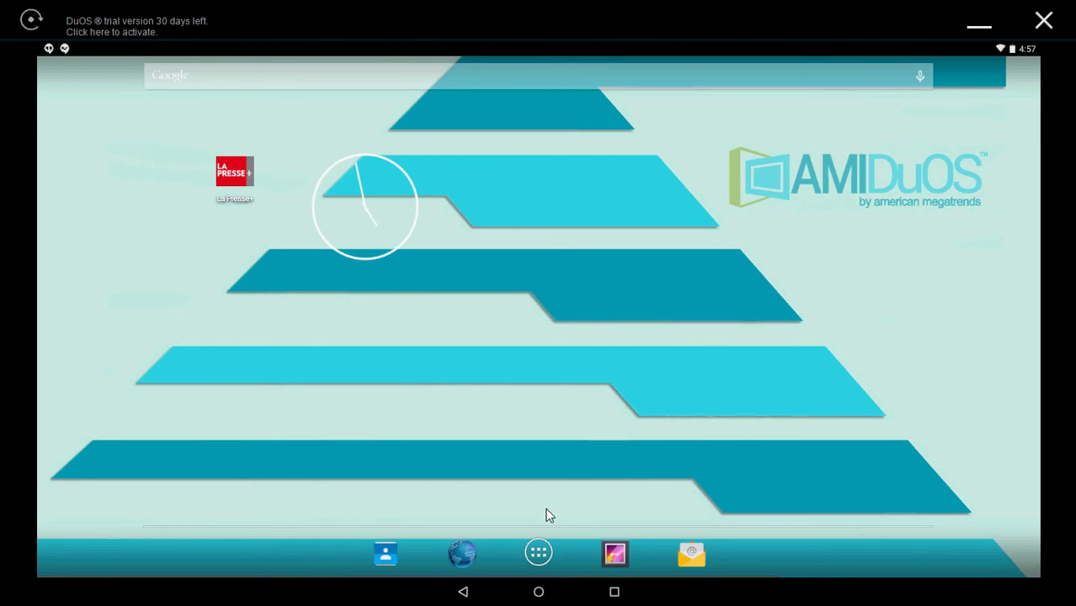
# Step: Open the Android app drawer listing all installed apps
pyautogui.click(534, 555)
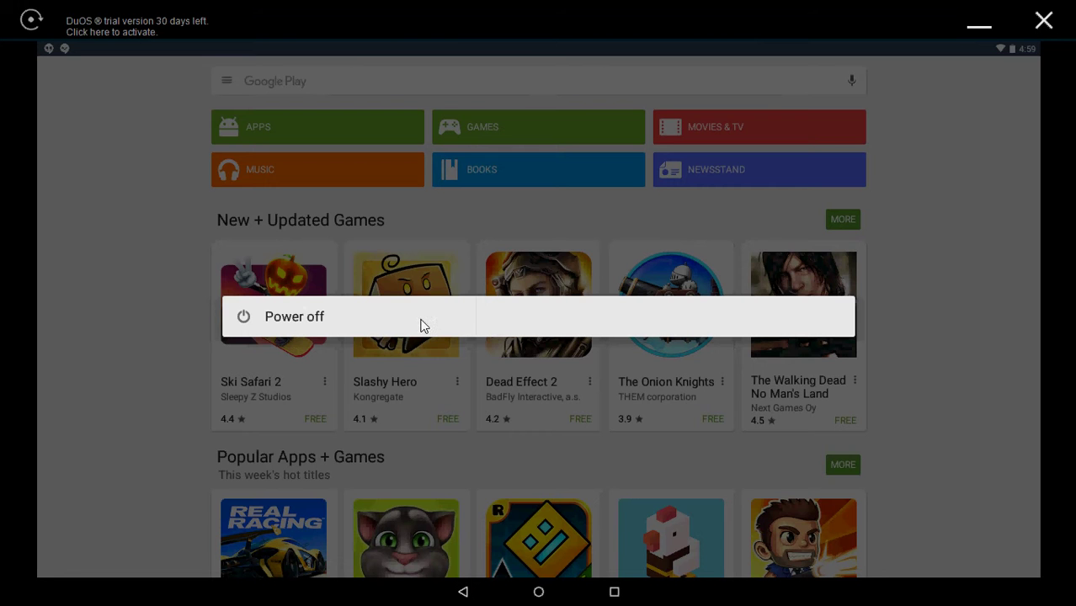
# Step: Confirm Power off in the Android dialog so AMIDuOS shuts down
pyautogui.click(422, 325)
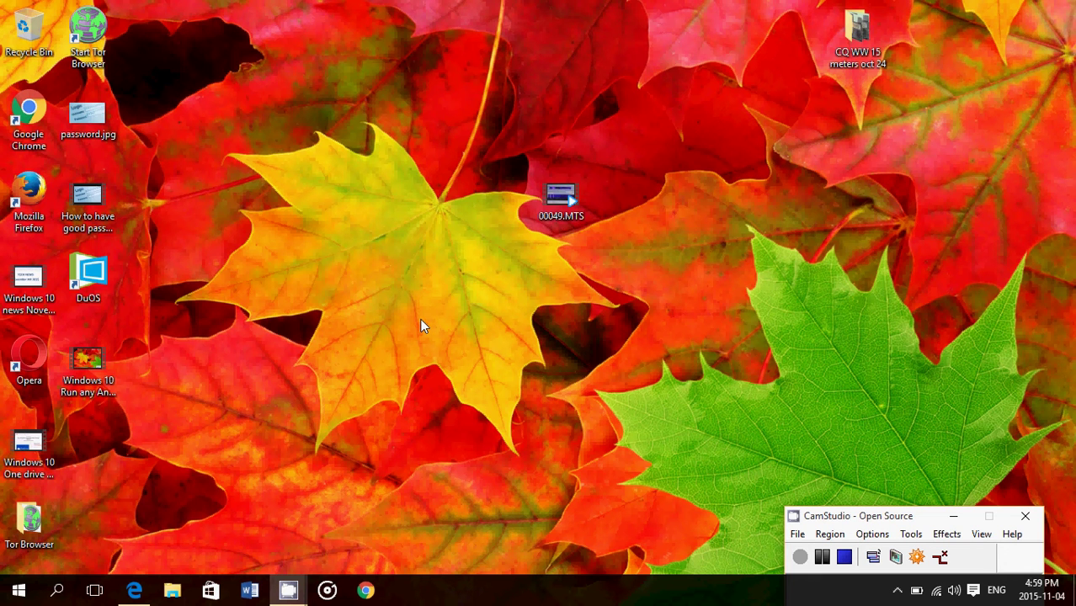
pyautogui.click(134, 591)
pyautogui.click(325, 48)
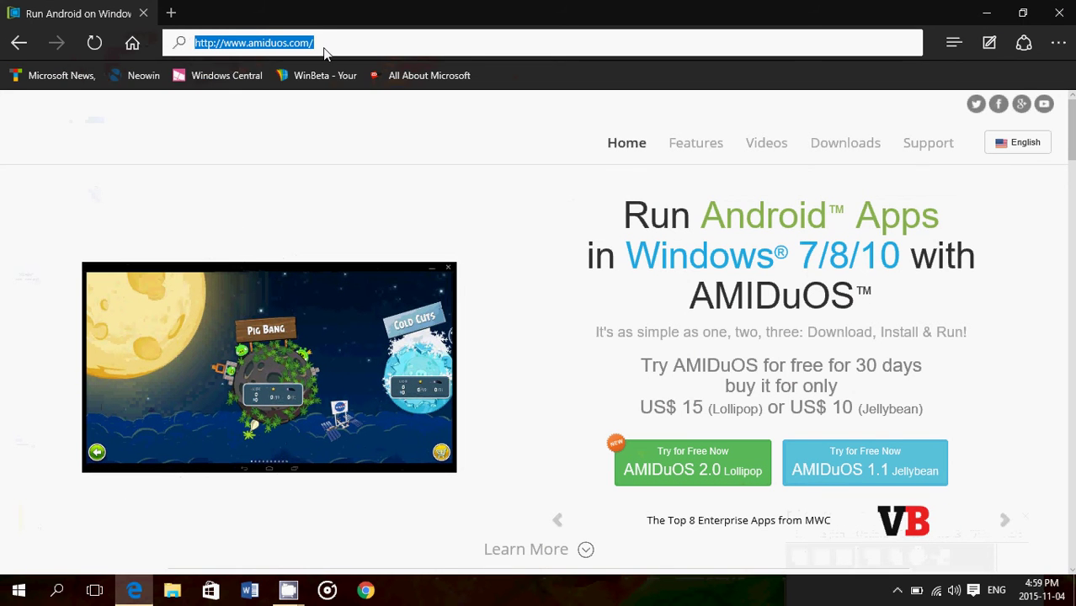
pyautogui.rightClick(348, 48)
pyautogui.click(313, 103)
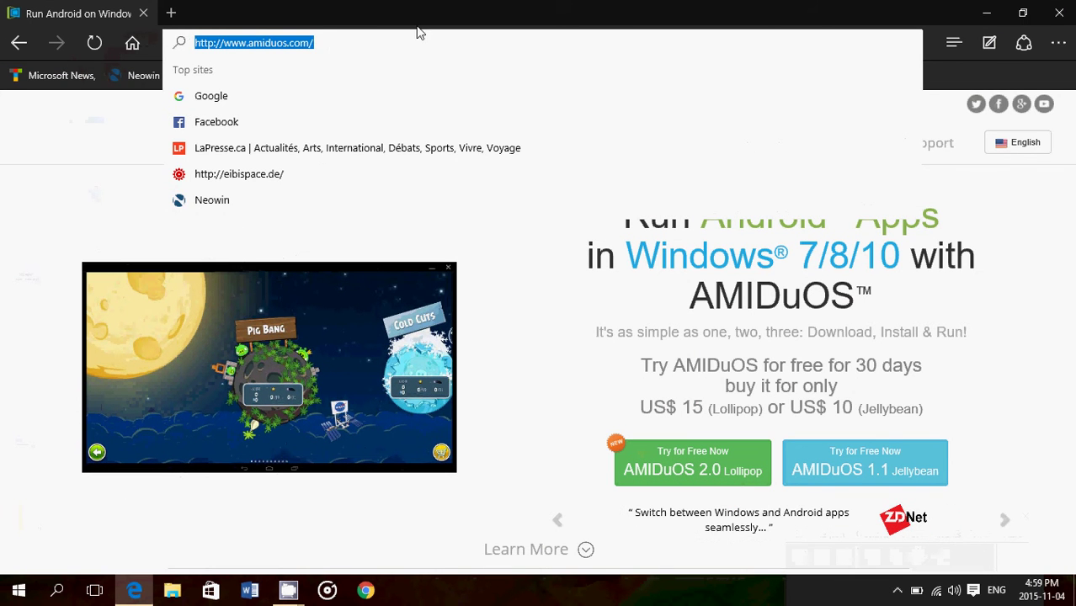
pyautogui.click(79, 198)
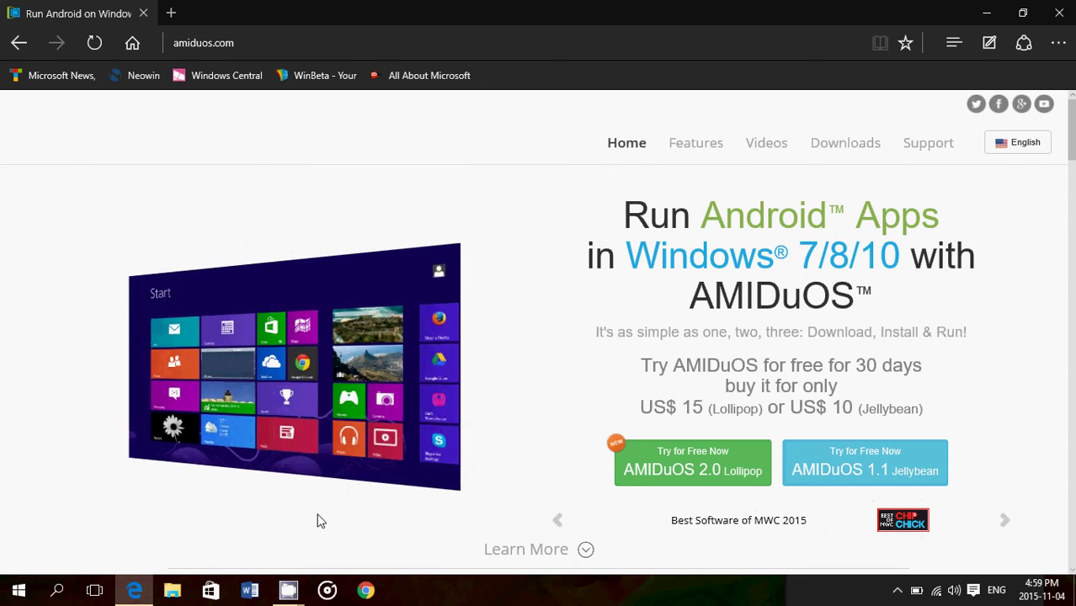
pyautogui.moveTo(296, 595)
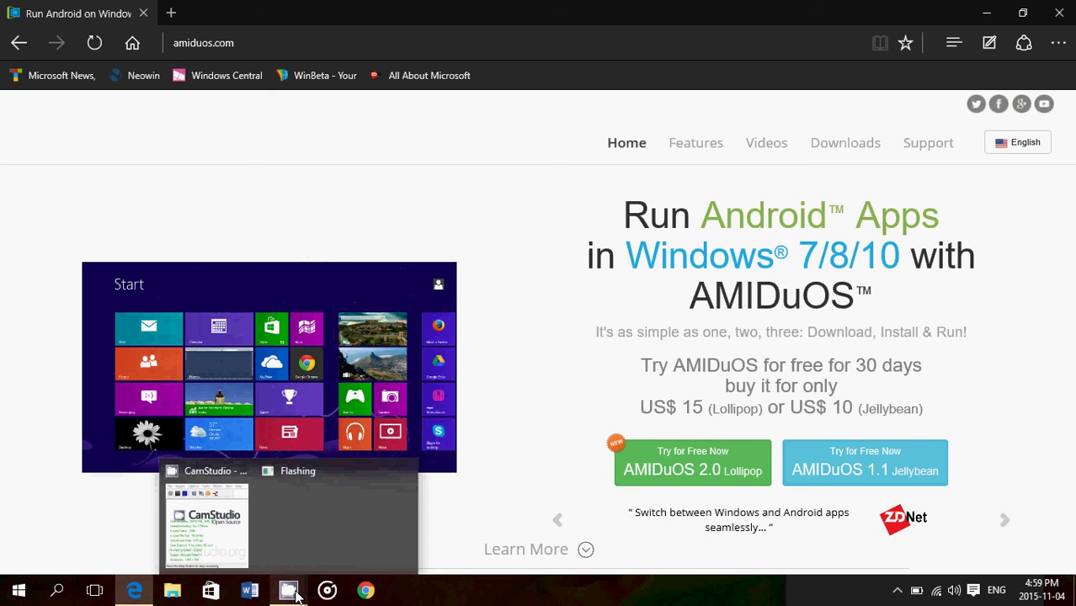
pyautogui.click(203, 534)
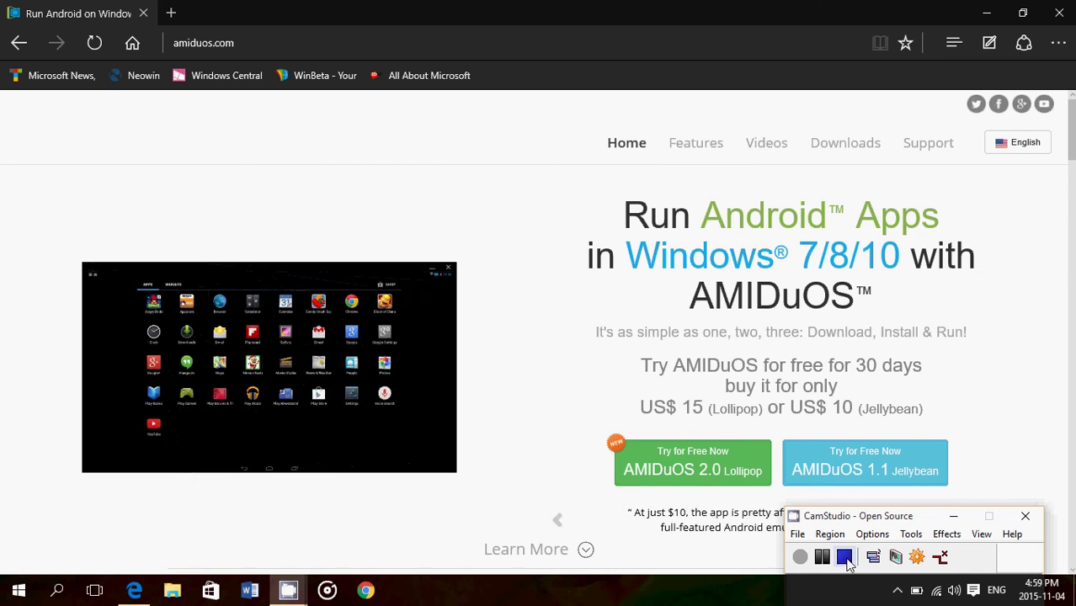